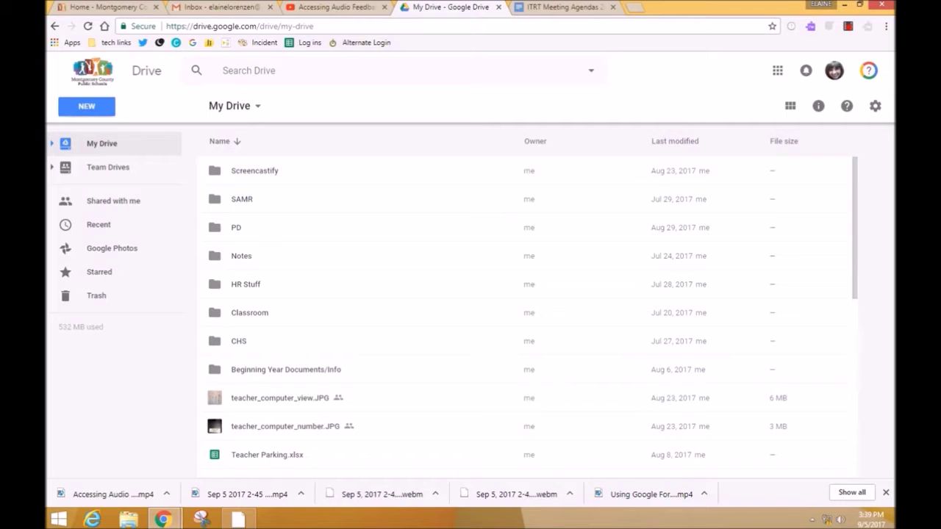
Step: Create a blank Google Form from Drive and title both the file and the form "Practice Quiz 1"
{"action": "left_click", "coordinate": [86, 106]}
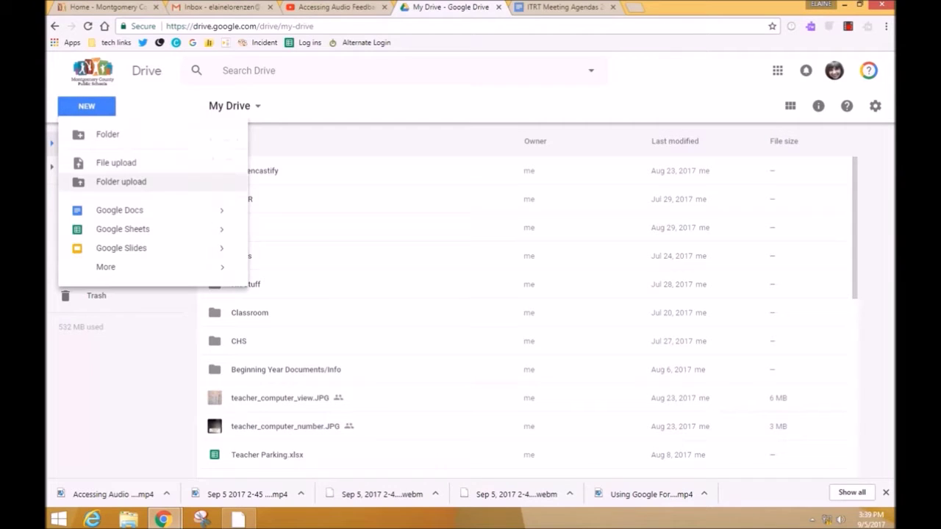
{"action": "mouse_move", "coordinate": [147, 267]}
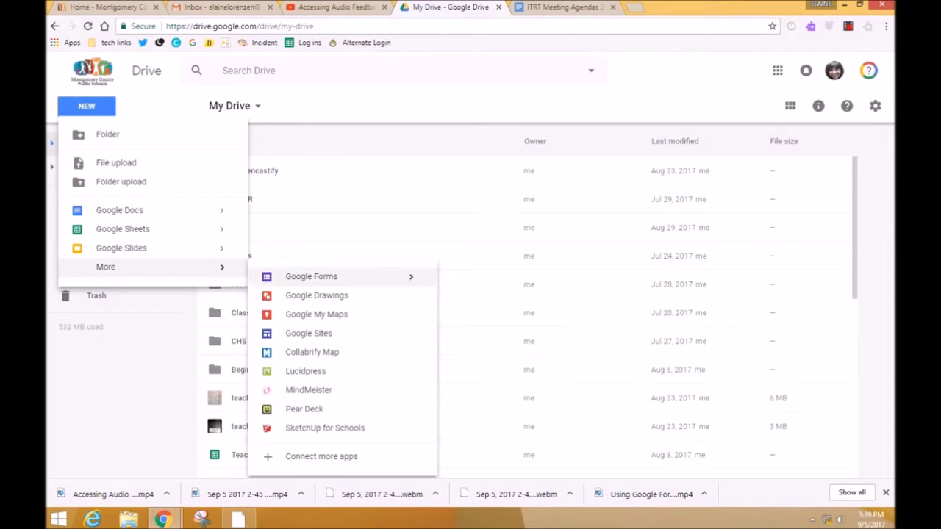
{"action": "left_click", "coordinate": [410, 276]}
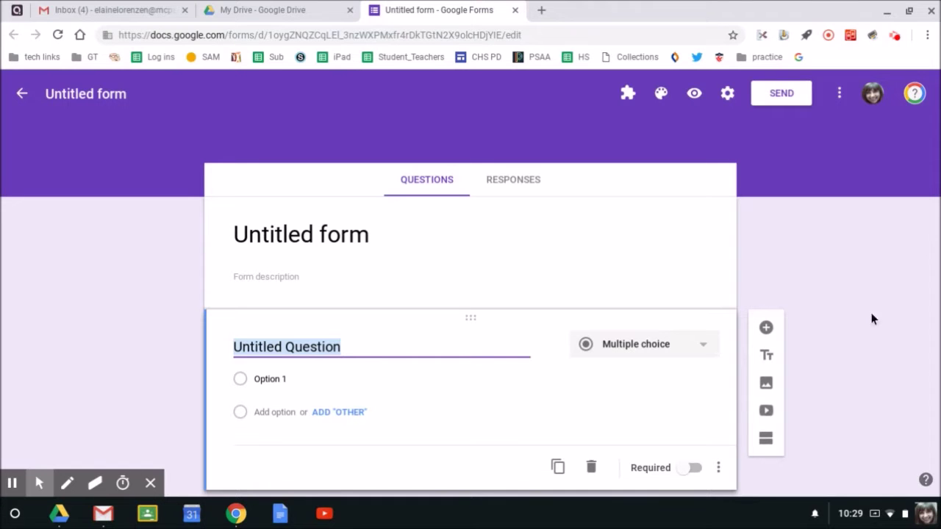
{"action": "left_click", "coordinate": [92, 95]}
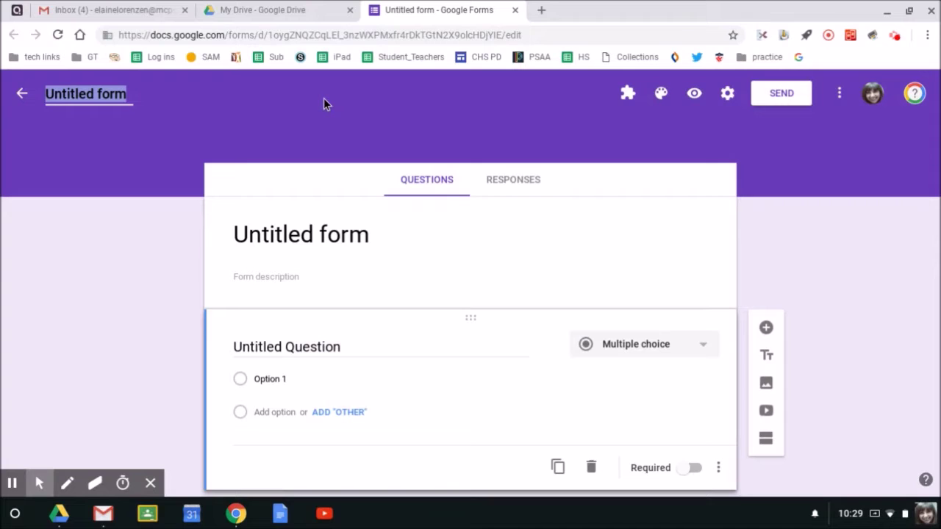
{"action": "type", "text": "Practice Quiz 1"}
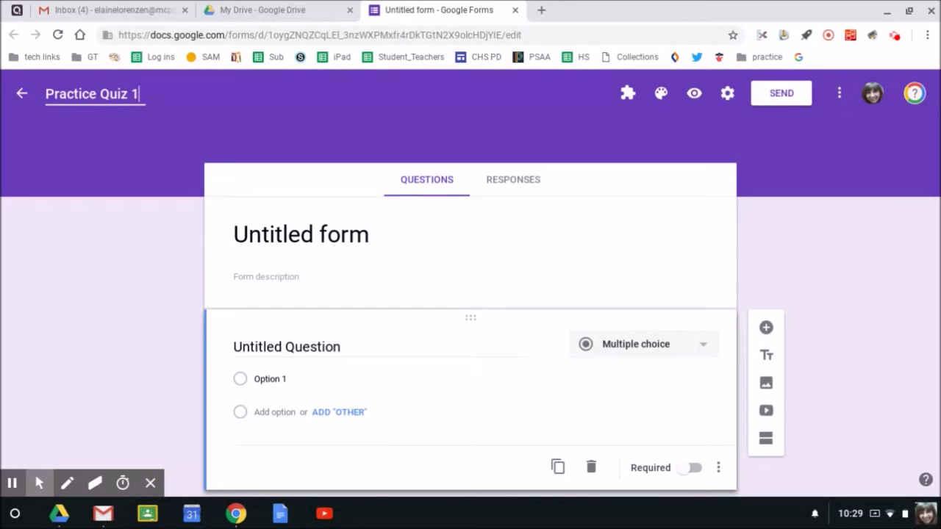
{"action": "left_click", "coordinate": [357, 223]}
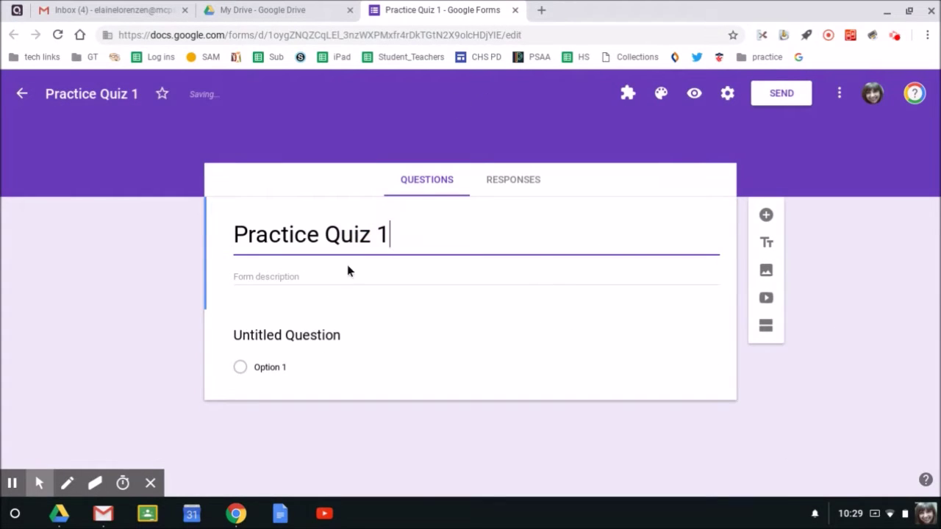
Step: Turn on email address collection in the form's general settings and leave the one-response limit off
{"action": "left_click", "coordinate": [727, 93]}
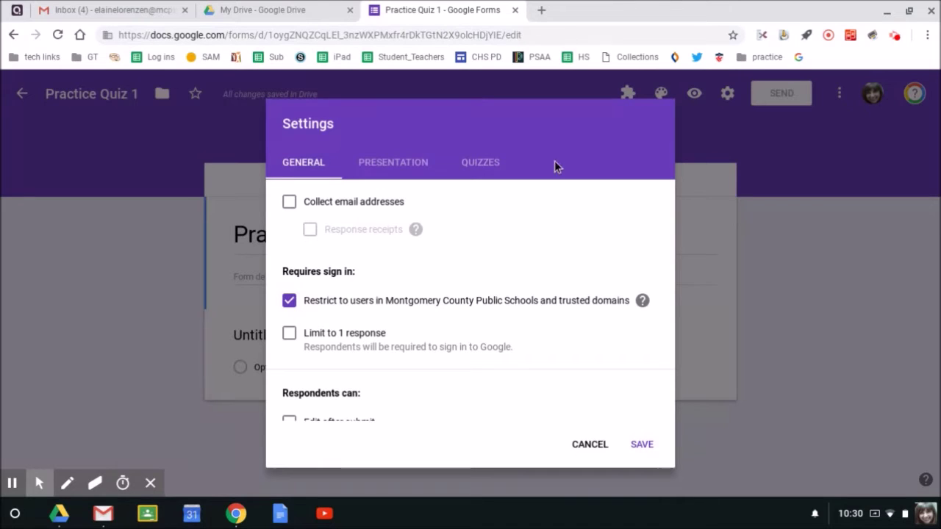
{"action": "left_click", "coordinate": [289, 203]}
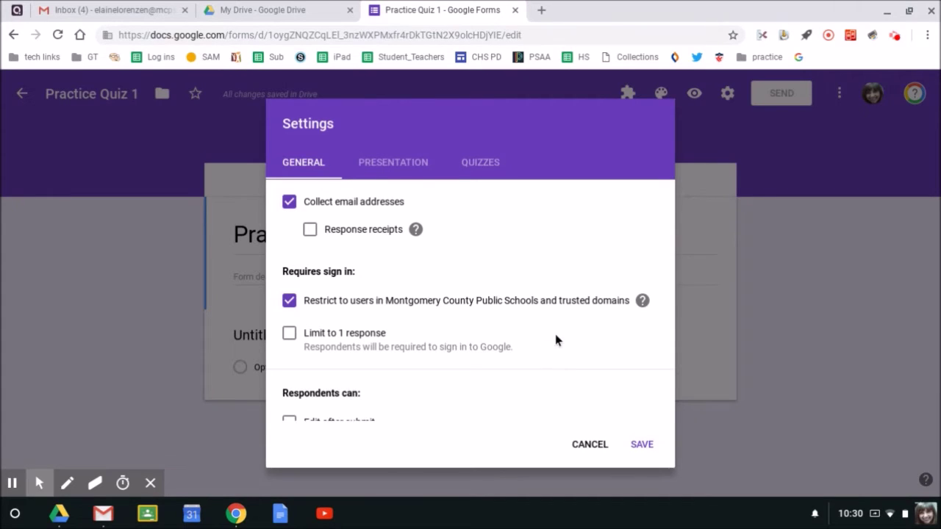
{"action": "scroll", "coordinate": [563, 338], "scroll_direction": "down", "scroll_amount": 1}
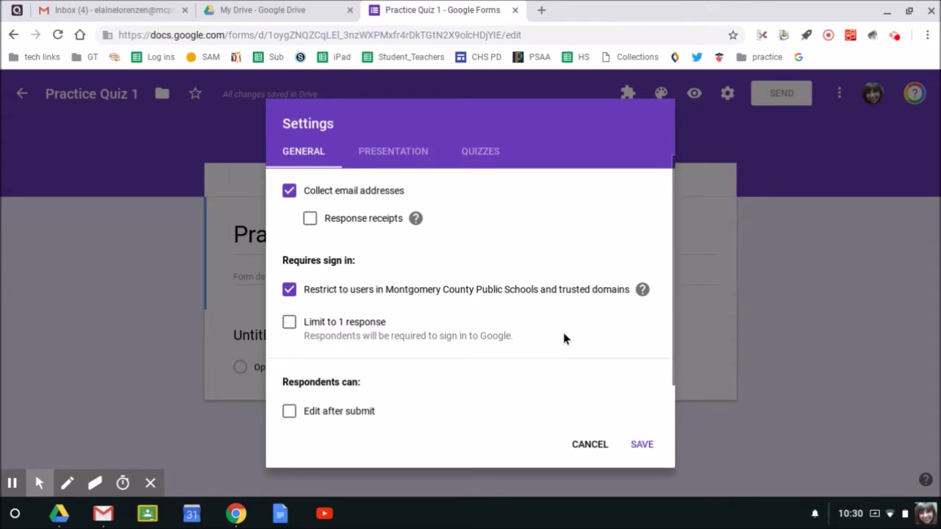
{"action": "left_click", "coordinate": [289, 324]}
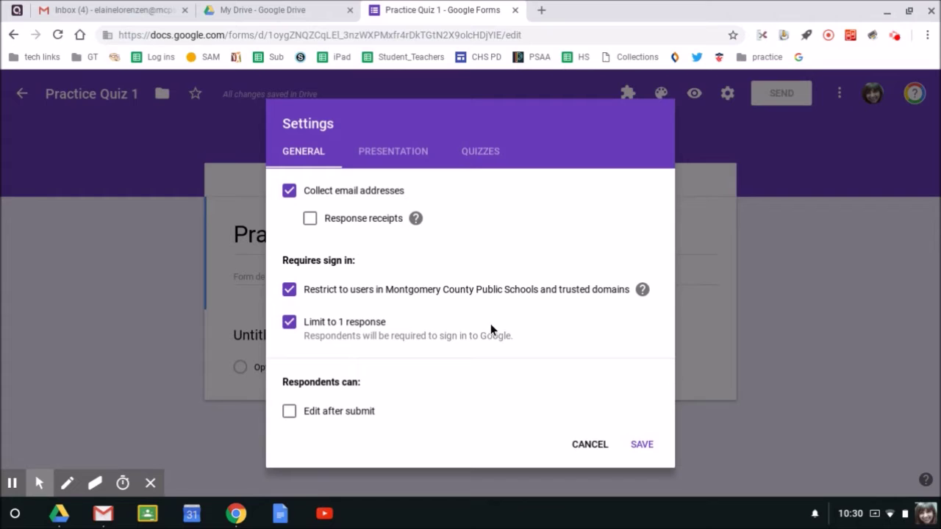
{"action": "left_click", "coordinate": [289, 324]}
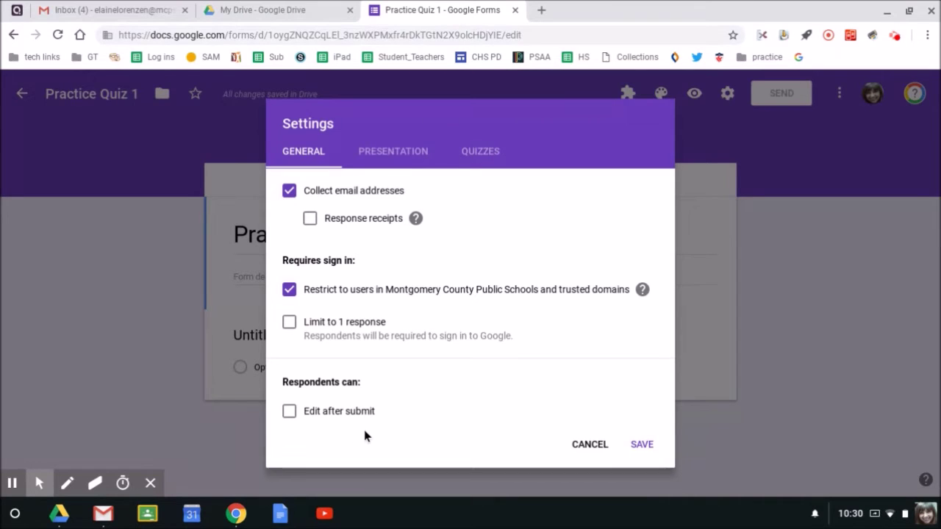
Step: Make the form a quiz with correct answers hidden from respondents, and save the settings
{"action": "left_click", "coordinate": [390, 156]}
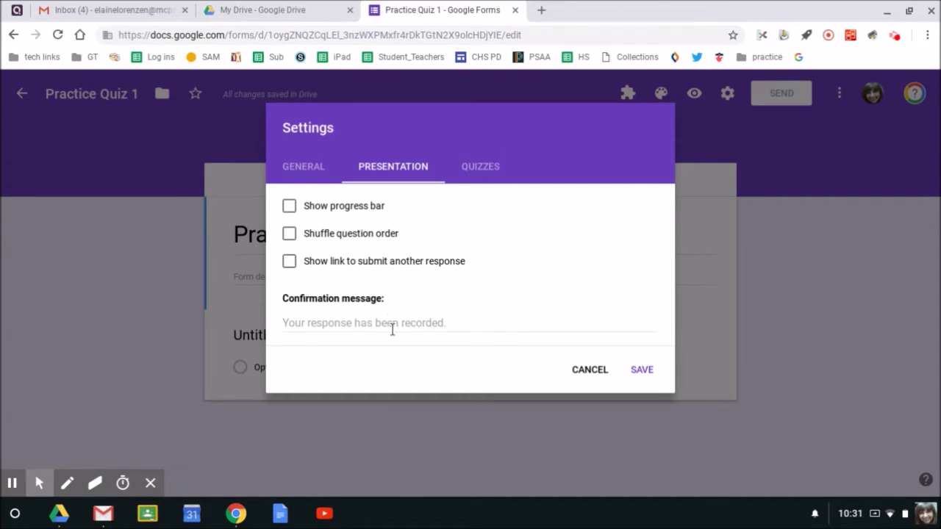
{"action": "left_click", "coordinate": [476, 171]}
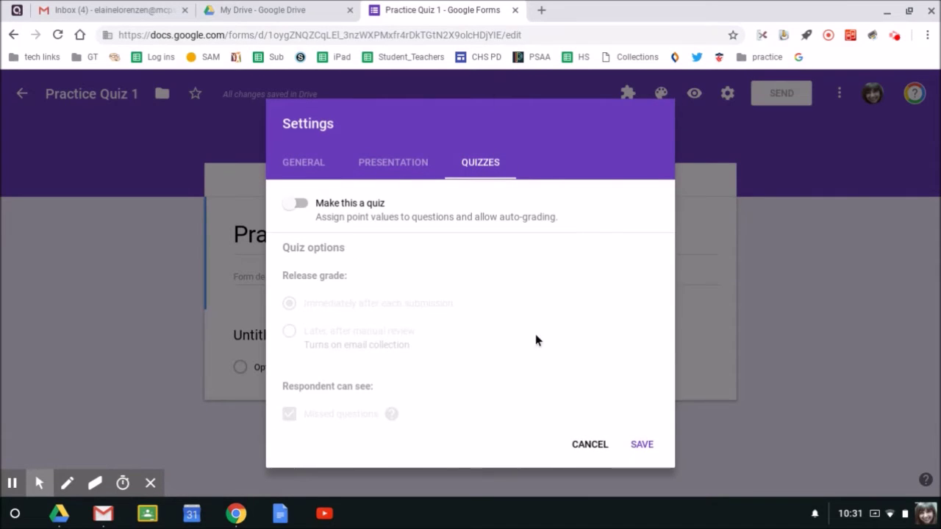
{"action": "left_click", "coordinate": [295, 204]}
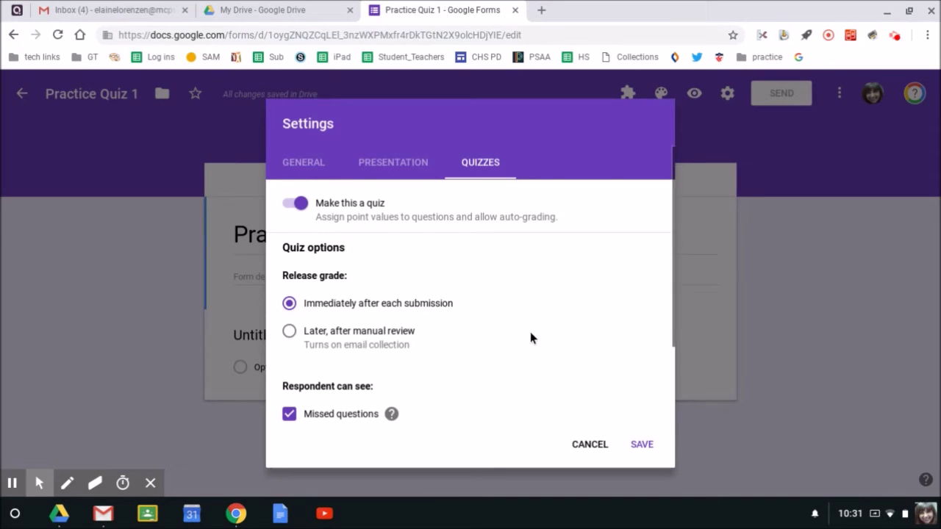
{"action": "scroll", "coordinate": [530, 333], "scroll_direction": "down", "scroll_amount": 3}
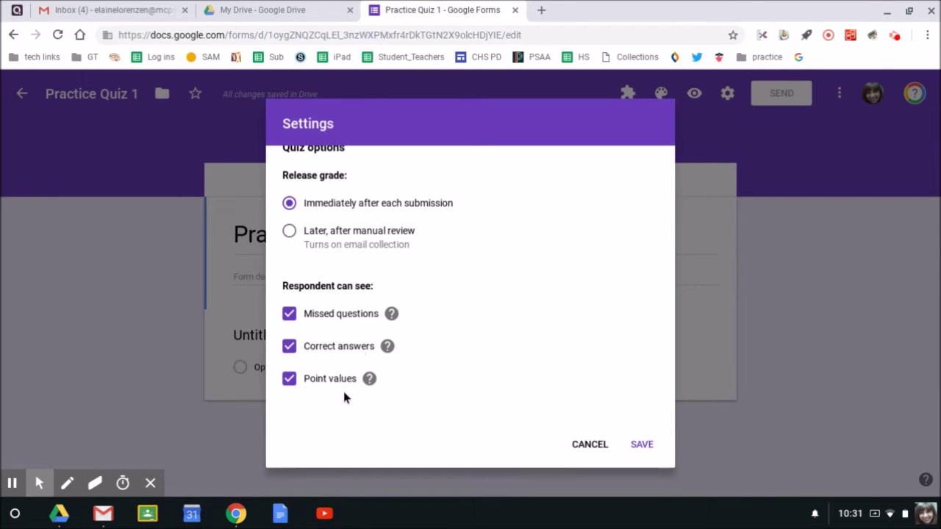
{"action": "left_click", "coordinate": [289, 347]}
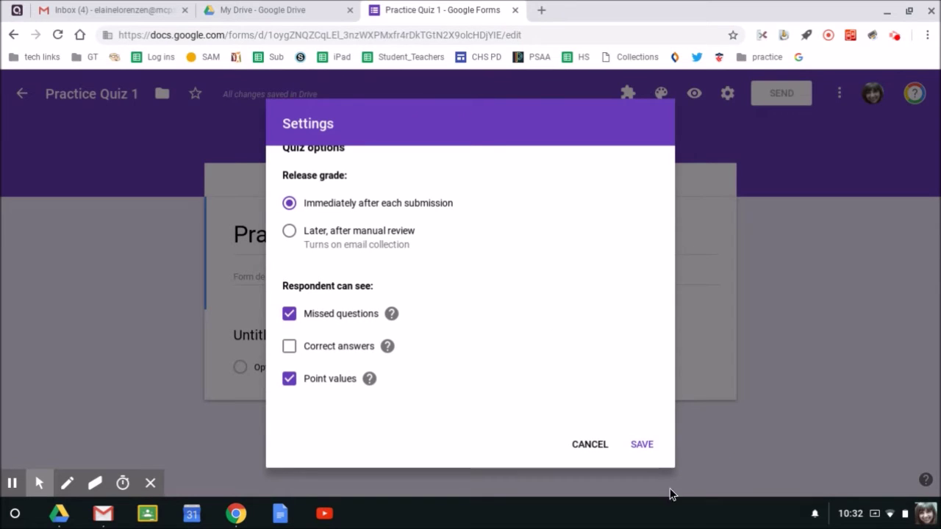
{"action": "left_click", "coordinate": [642, 445]}
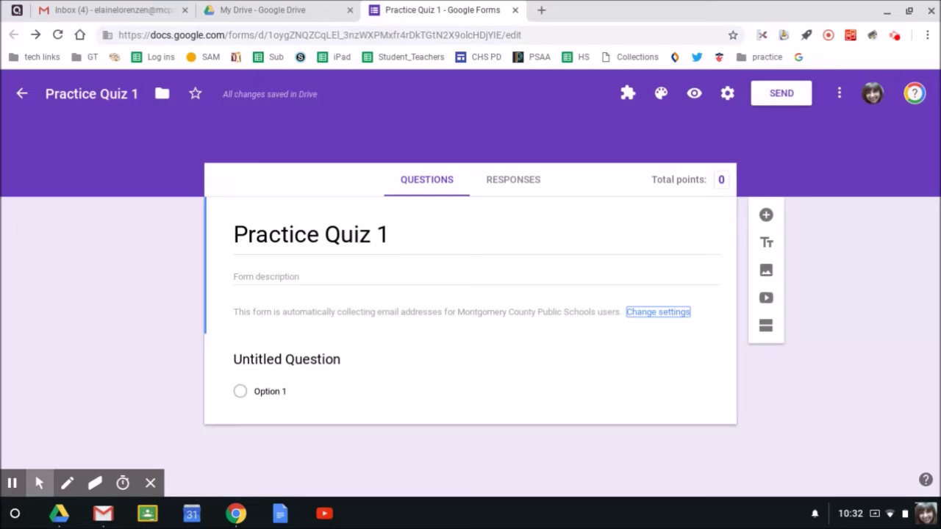
Step: Add a multiple-choice question reading "Google was registered as a domain in what year?"
{"action": "left_click", "coordinate": [766, 215]}
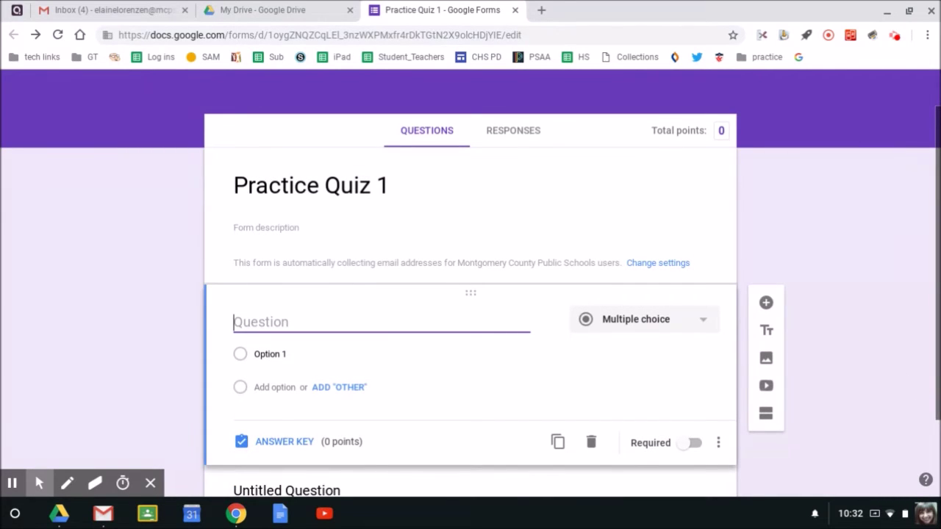
{"action": "type", "text": "Google we"}
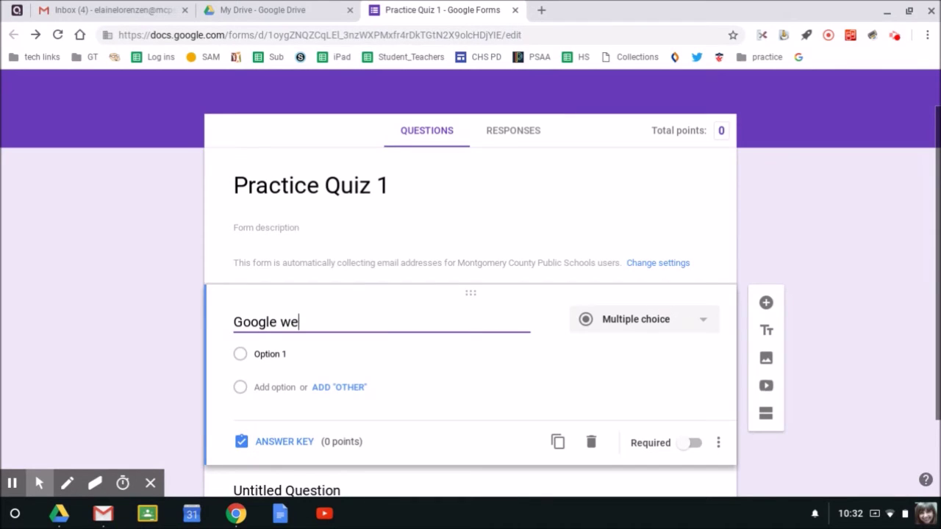
{"action": "key", "text": "BackSpace"}
{"action": "type", "text": "as registered"}
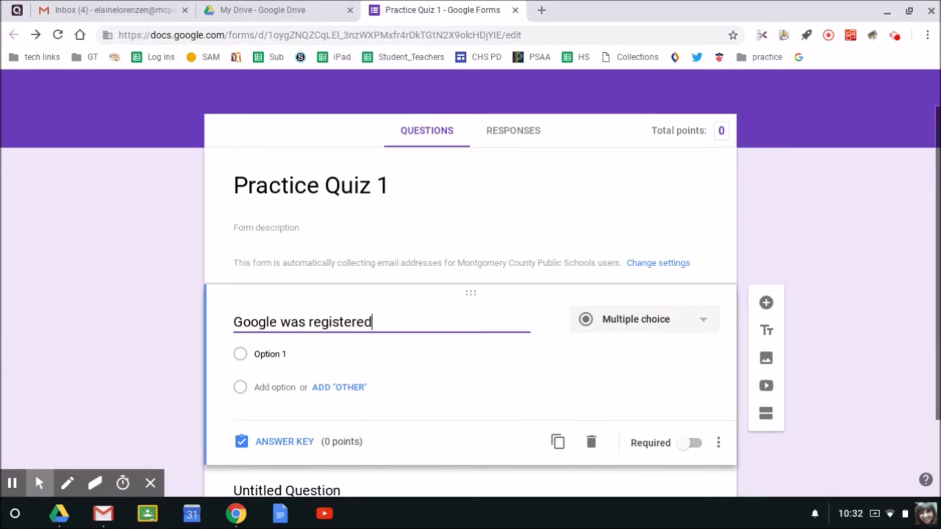
{"action": "type", "text": " as a dom"}
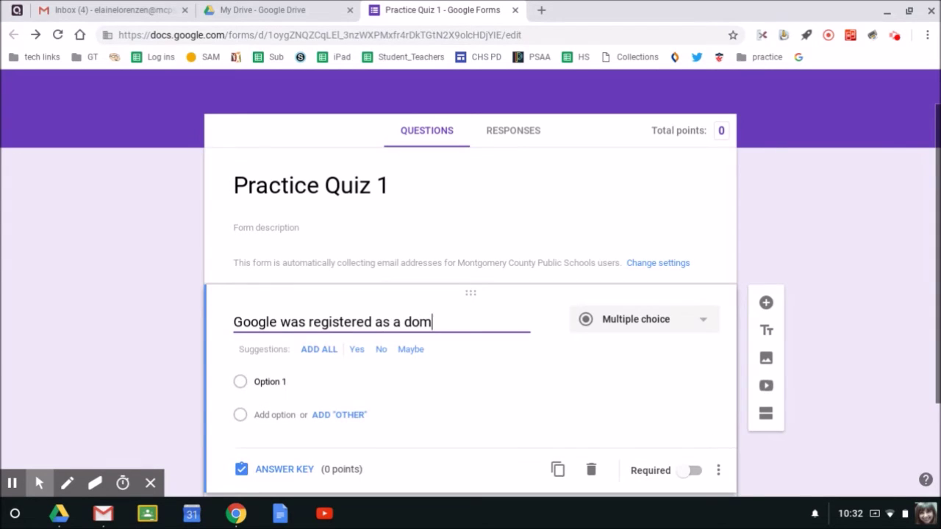
{"action": "type", "text": "ain in what "}
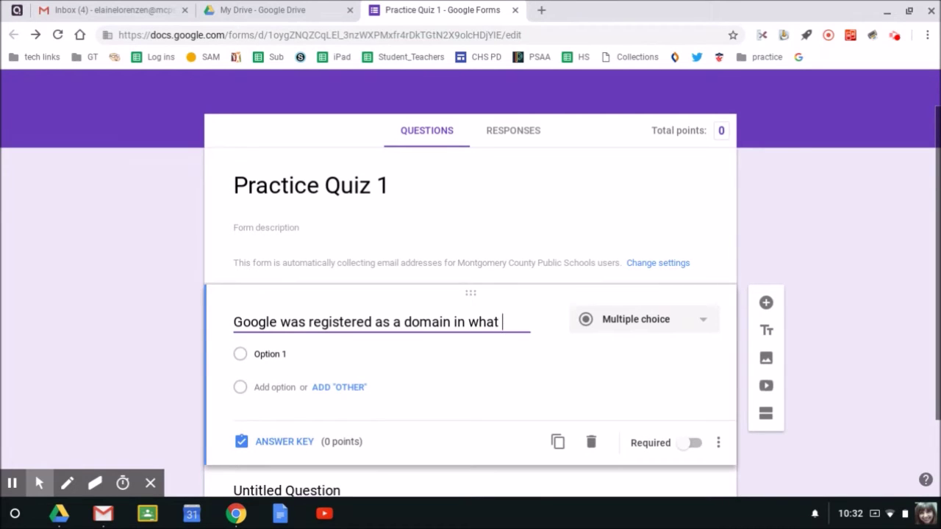
{"action": "type", "text": "year?"}
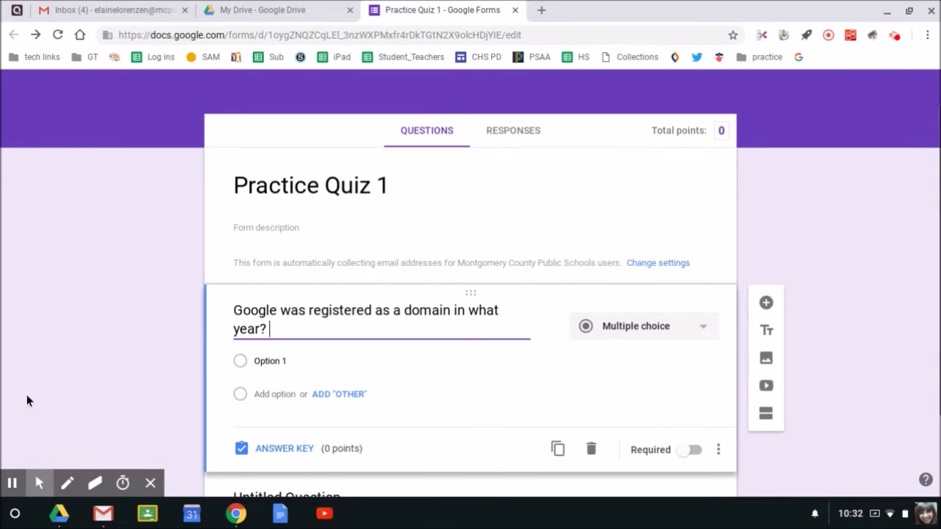
Step: Enter 1996, 1997 and 1998 as the answer options of the Google domain question
{"action": "left_click", "coordinate": [294, 358]}
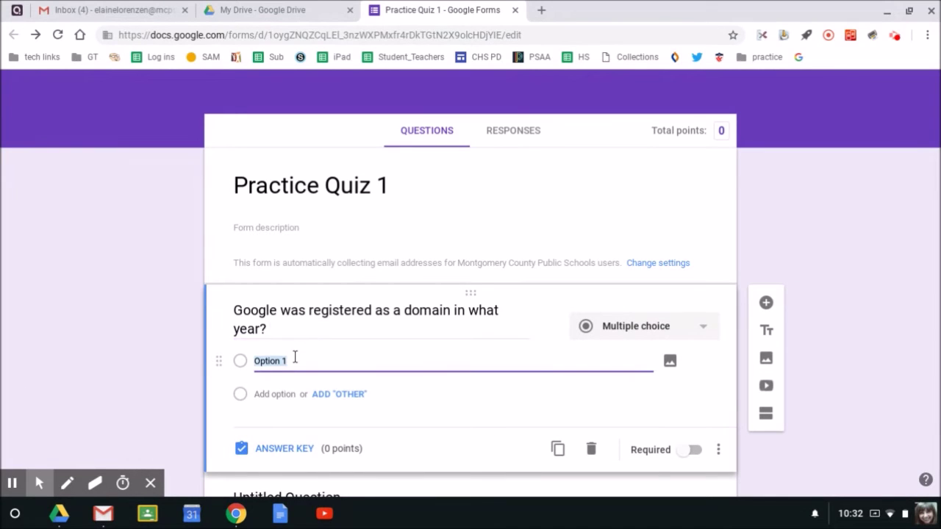
{"action": "type", "text": "1996"}
{"action": "key", "text": "Return"}
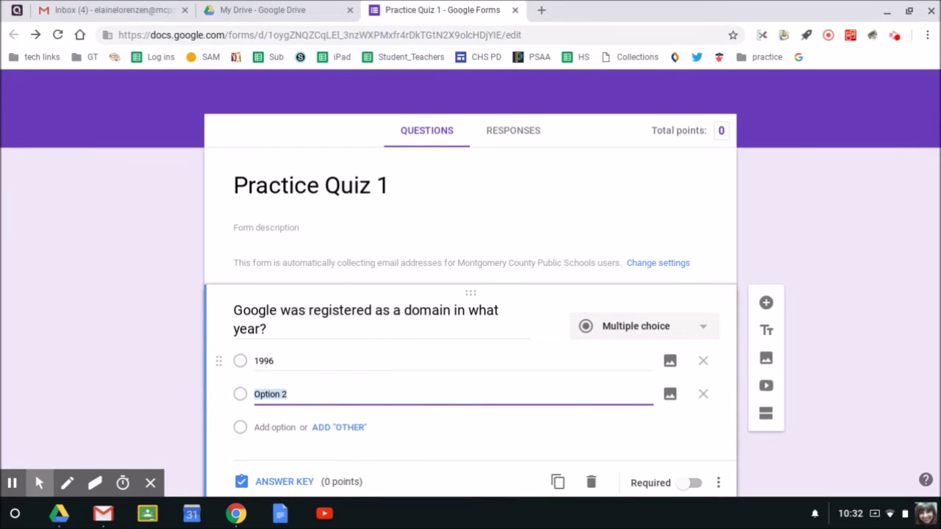
{"action": "type", "text": "1997"}
{"action": "key", "text": "Return"}
{"action": "type", "text": "1998"}
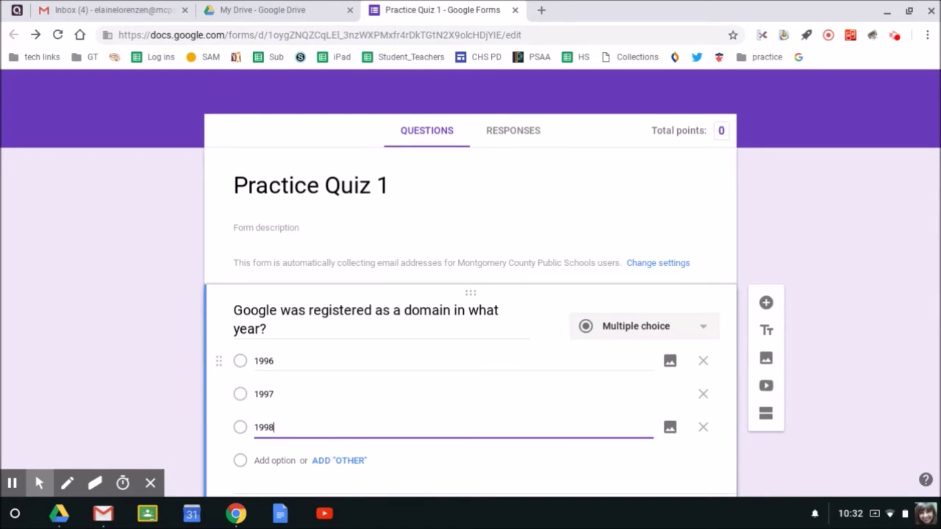
Step: Make the Google domain question required and look over its additional options without choosing any
{"action": "scroll", "coordinate": [581, 422], "scroll_direction": "down", "scroll_amount": 1}
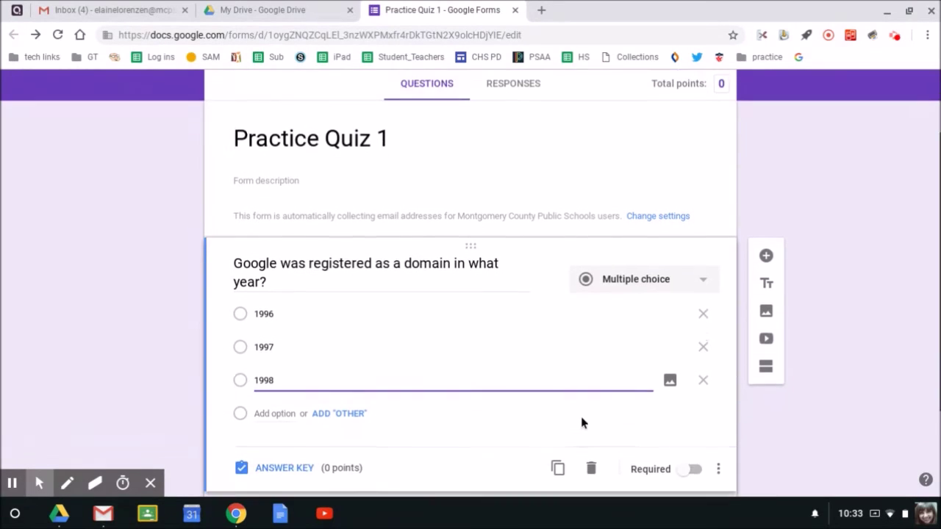
{"action": "scroll", "coordinate": [584, 424], "scroll_direction": "down", "scroll_amount": 1}
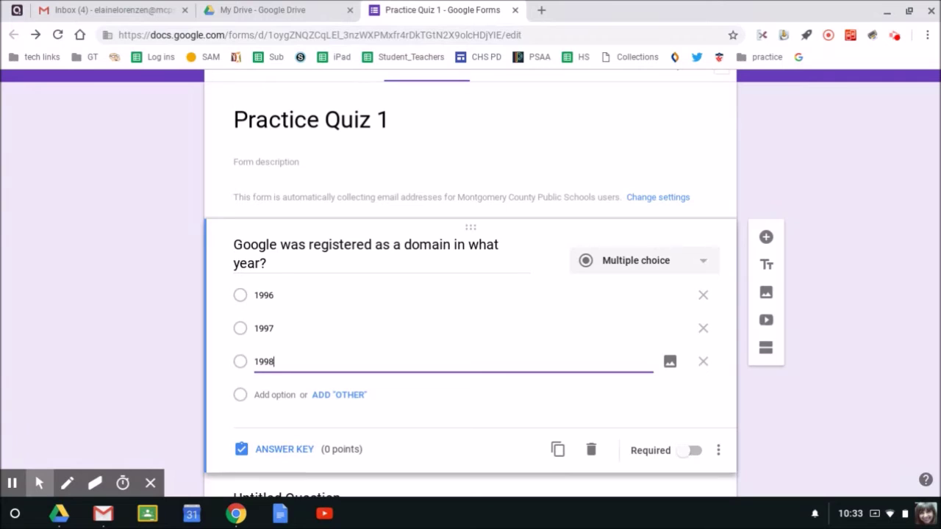
{"action": "left_click", "coordinate": [685, 450]}
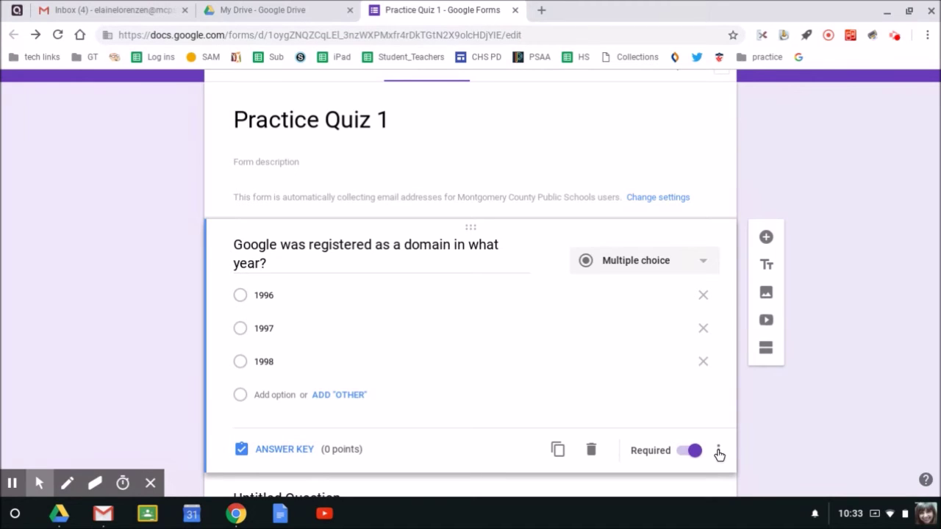
{"action": "left_click", "coordinate": [718, 451]}
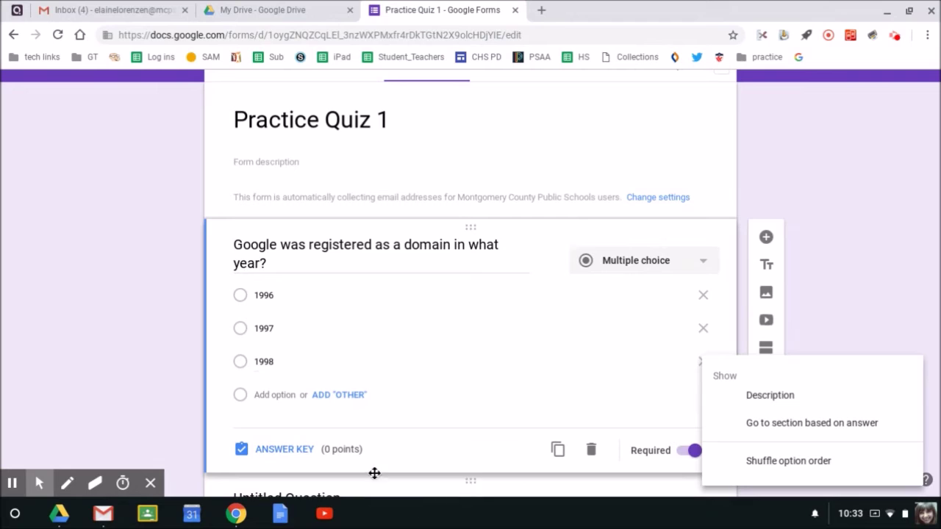
{"action": "left_click", "coordinate": [480, 455]}
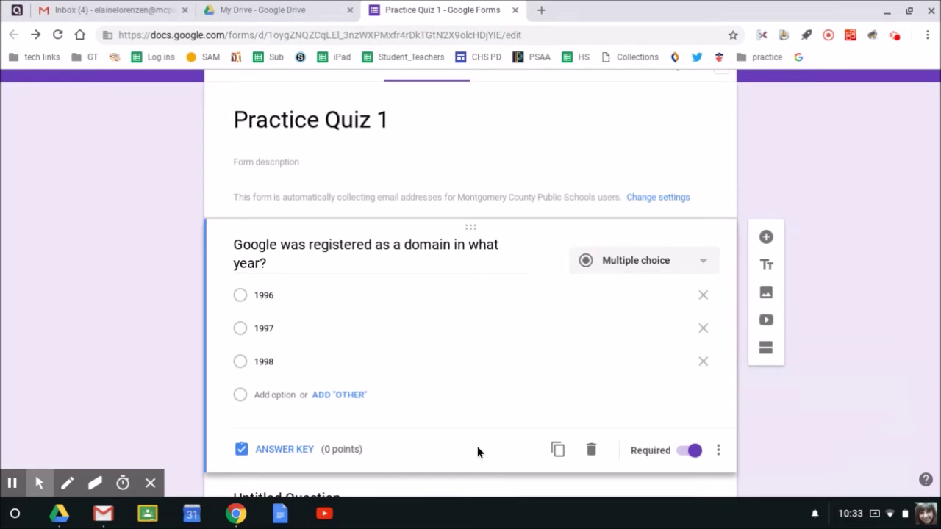
Step: Mark 1997 as the correct answer in the question's answer key and set its value to 50 points
{"action": "left_click", "coordinate": [280, 449]}
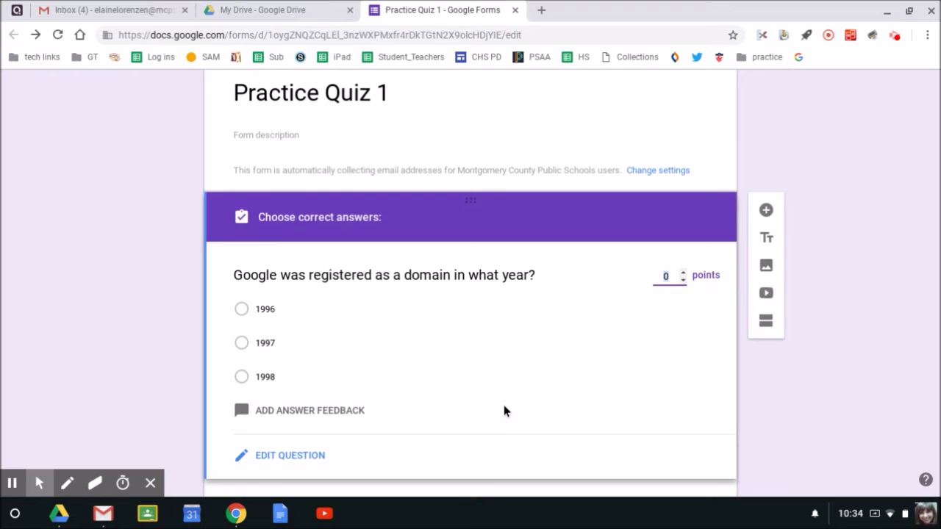
{"action": "left_click", "coordinate": [242, 343]}
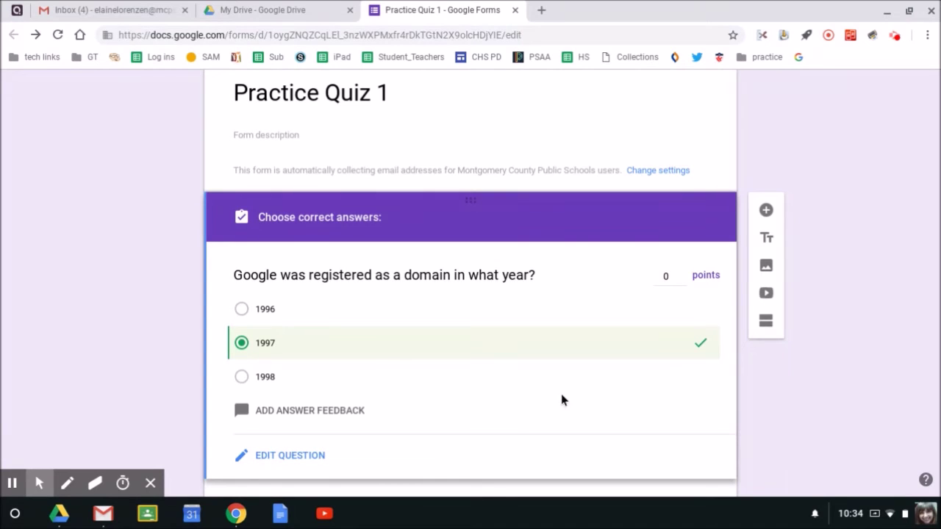
{"action": "left_click", "coordinate": [665, 275]}
{"action": "type", "text": "50"}
Step: Enter "You can Google it!" as the feedback for incorrect answers to the Google domain question
{"action": "left_click", "coordinate": [305, 413]}
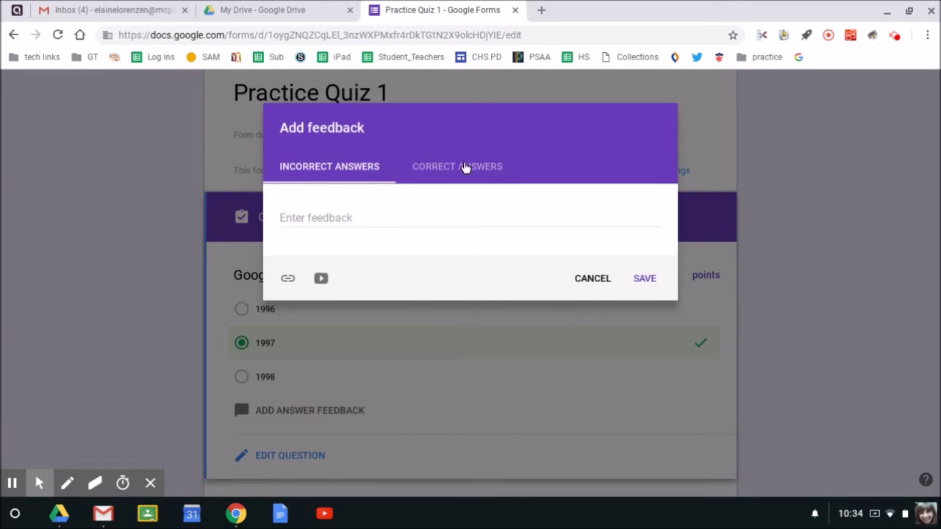
{"action": "left_click", "coordinate": [371, 217]}
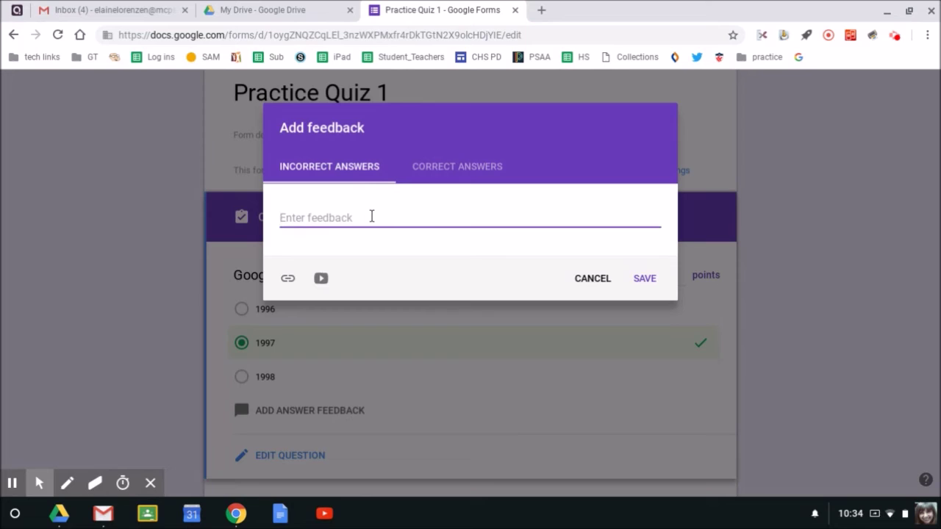
{"action": "type", "text": "You ca"}
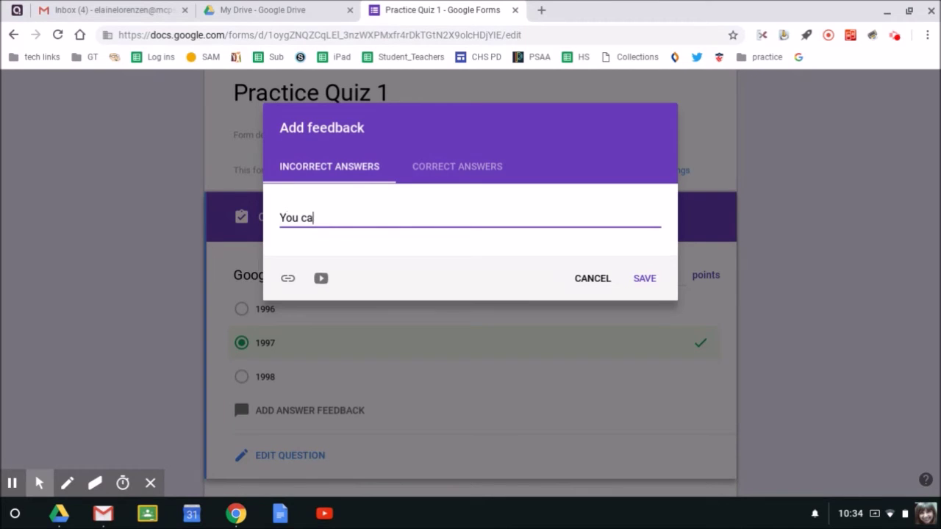
{"action": "type", "text": "n Google It"}
{"action": "key", "text": "BackSpace"}
{"action": "key", "text": "BackSpace"}
{"action": "type", "text": "it!"}
Step: Enter "Way to go!" as the feedback for correct answers and save the question's feedback
{"action": "left_click", "coordinate": [488, 170]}
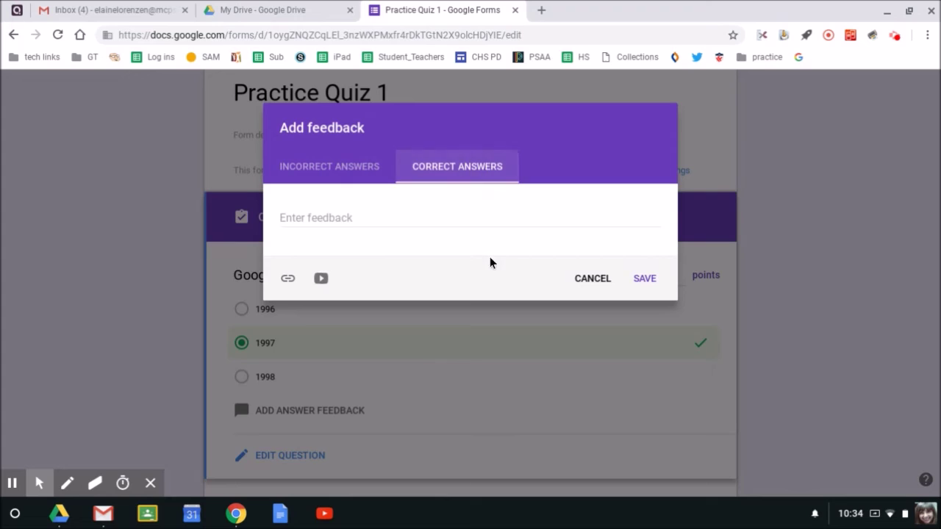
{"action": "left_click", "coordinate": [382, 215]}
{"action": "type", "text": "Way to go"}
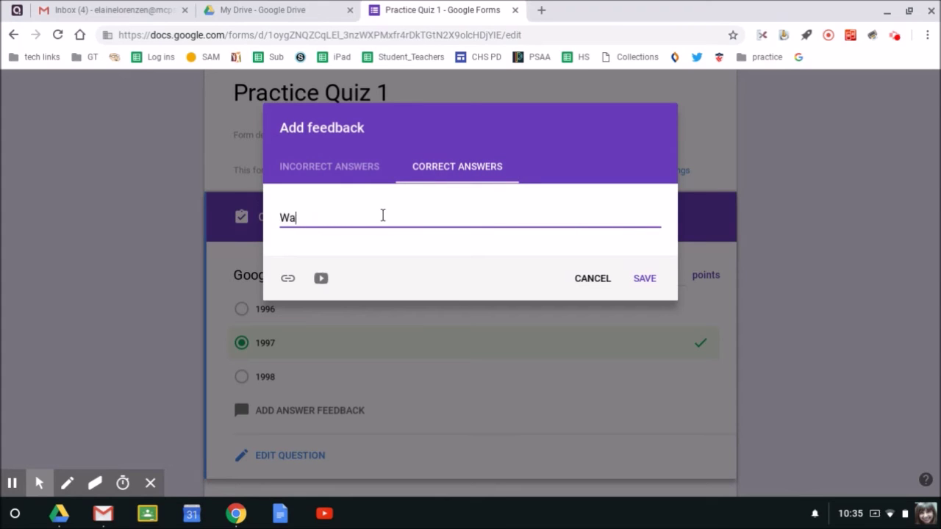
{"action": "type", "text": "!"}
{"action": "left_click", "coordinate": [644, 278]}
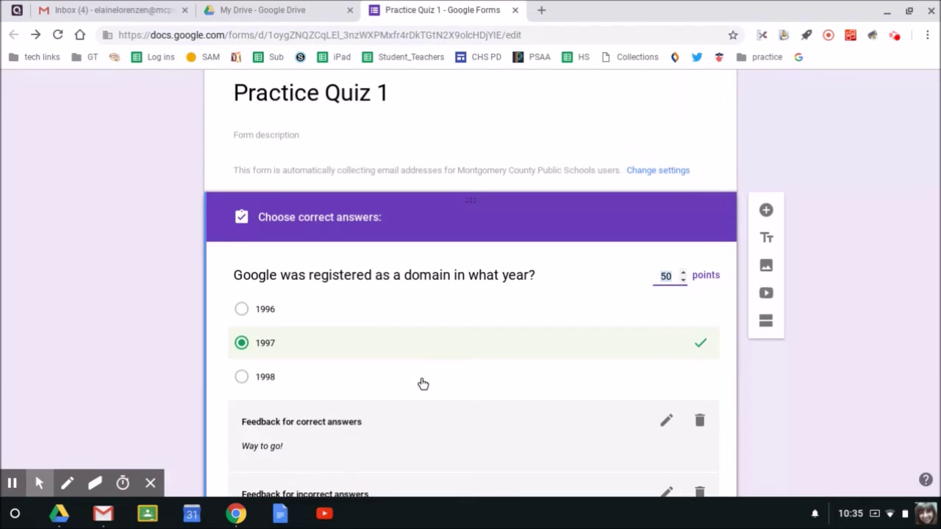
Step: Add a second multiple-choice question reading "The original for Google was going to be....." below the Google domain question
{"action": "scroll", "coordinate": [456, 364], "scroll_direction": "down", "scroll_amount": 1}
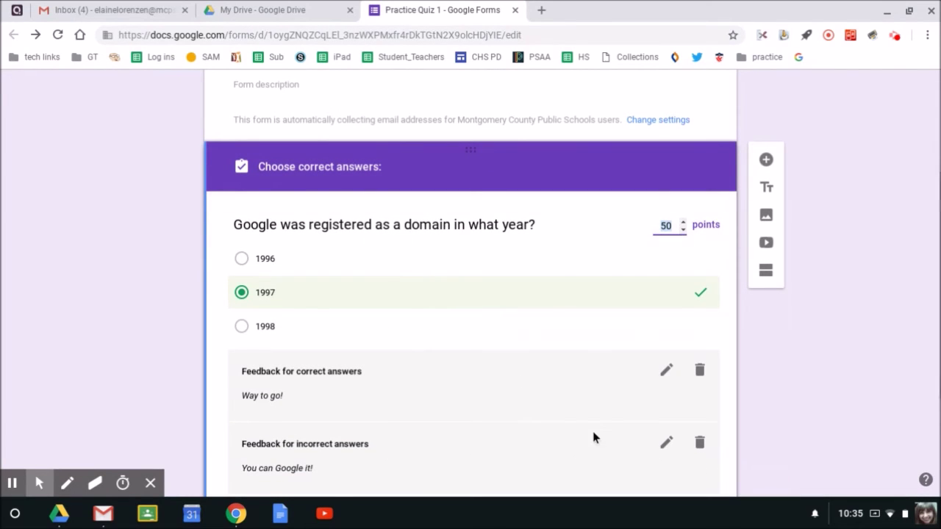
{"action": "scroll", "coordinate": [911, 332], "scroll_direction": "down", "scroll_amount": 1}
{"action": "scroll", "coordinate": [911, 332], "scroll_direction": "down", "scroll_amount": 3}
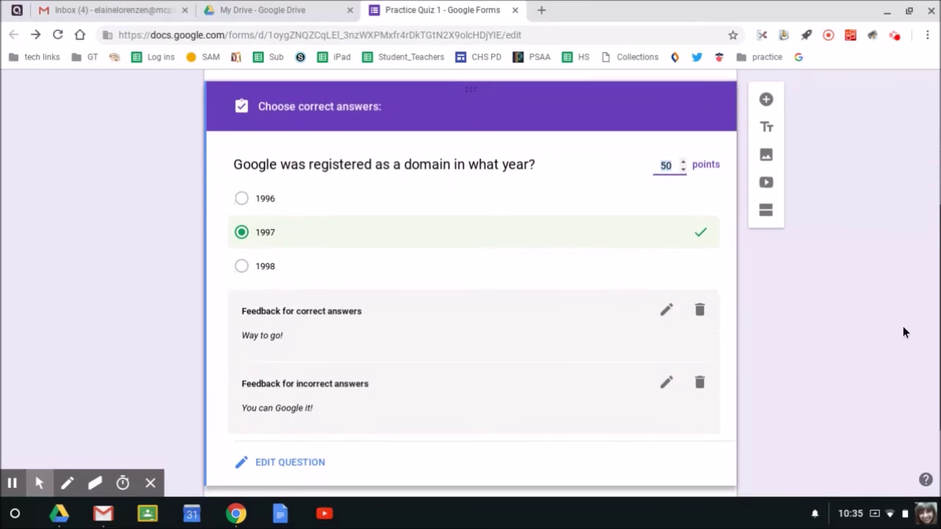
{"action": "scroll", "coordinate": [897, 324], "scroll_direction": "down", "scroll_amount": 1}
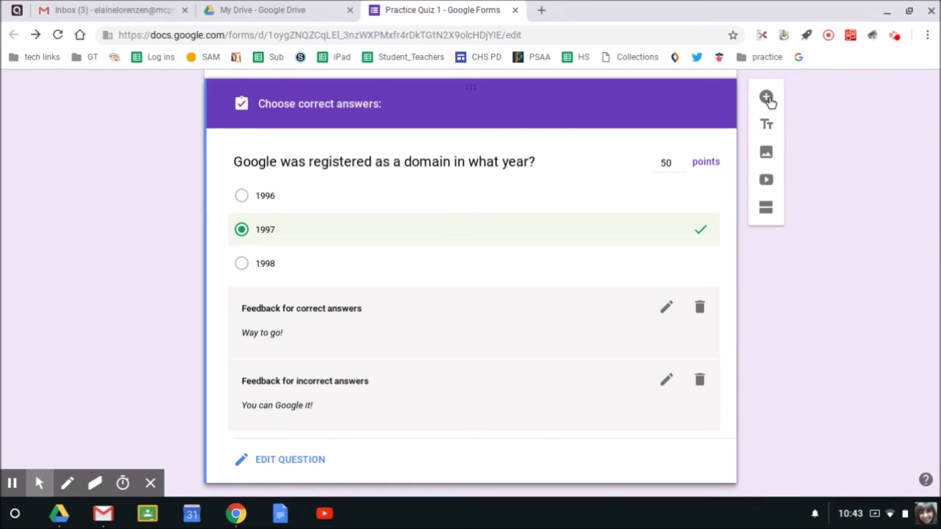
{"action": "left_click", "coordinate": [767, 99]}
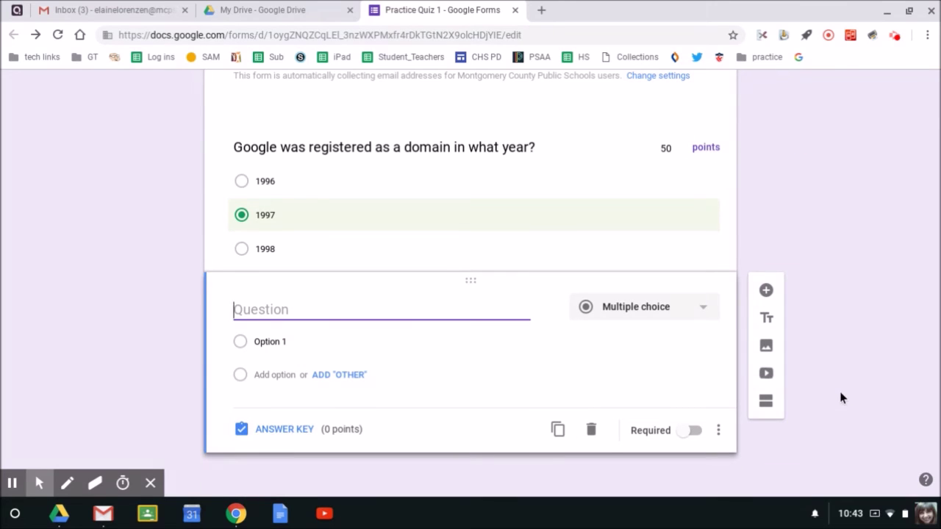
{"action": "type", "text": "The original for Google was going to be....."}
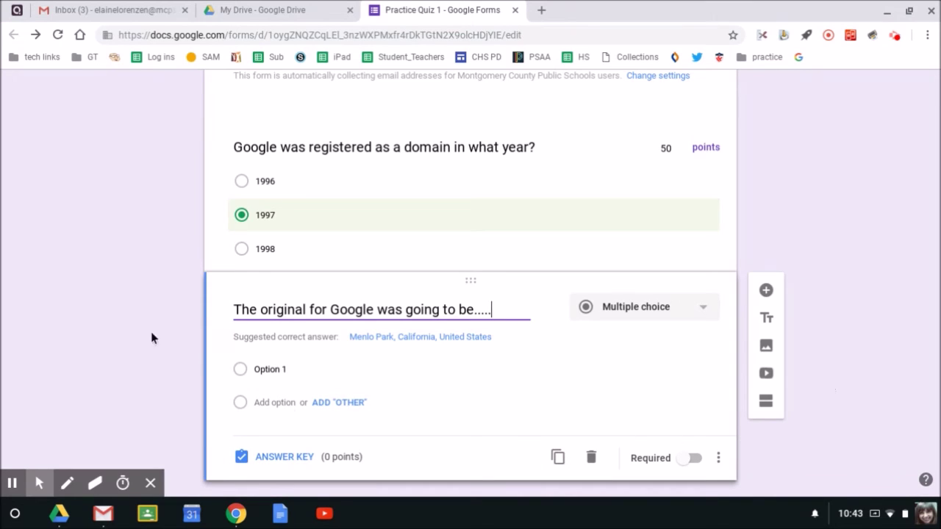
Step: Enter Goober, Bubble and Backrub as the answer options of the second question
{"action": "left_click", "coordinate": [287, 369]}
{"action": "type", "text": "Goober"}
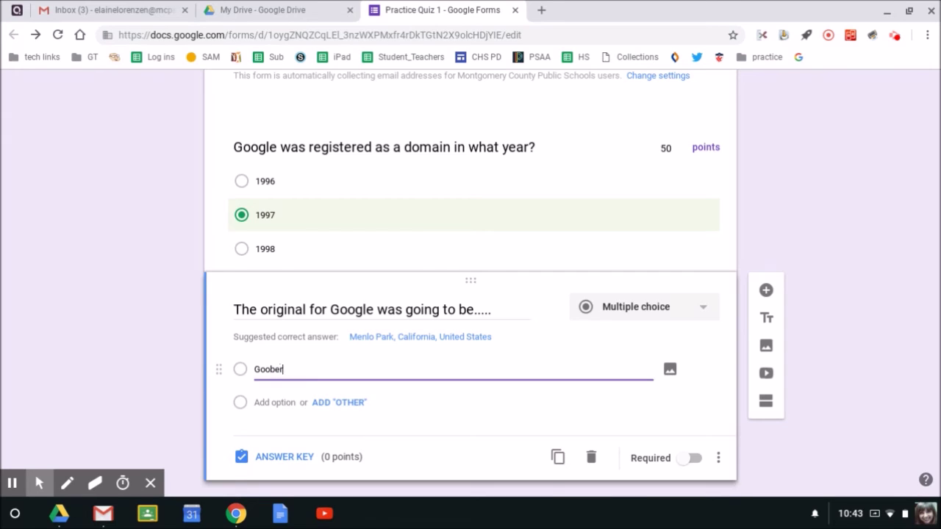
{"action": "key", "text": "Return"}
{"action": "type", "text": "Bubble"}
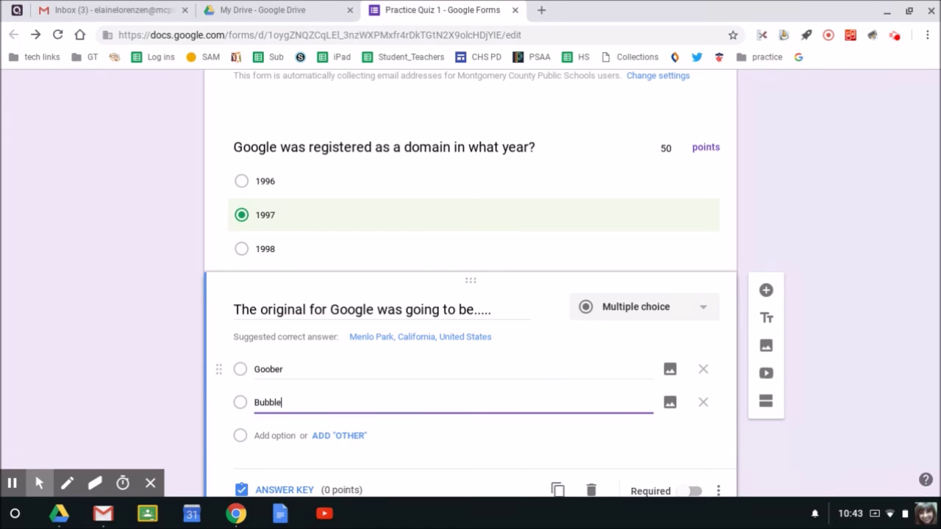
{"action": "key", "text": "Return"}
{"action": "type", "text": "ckru"}
{"action": "type", "text": "ub"}
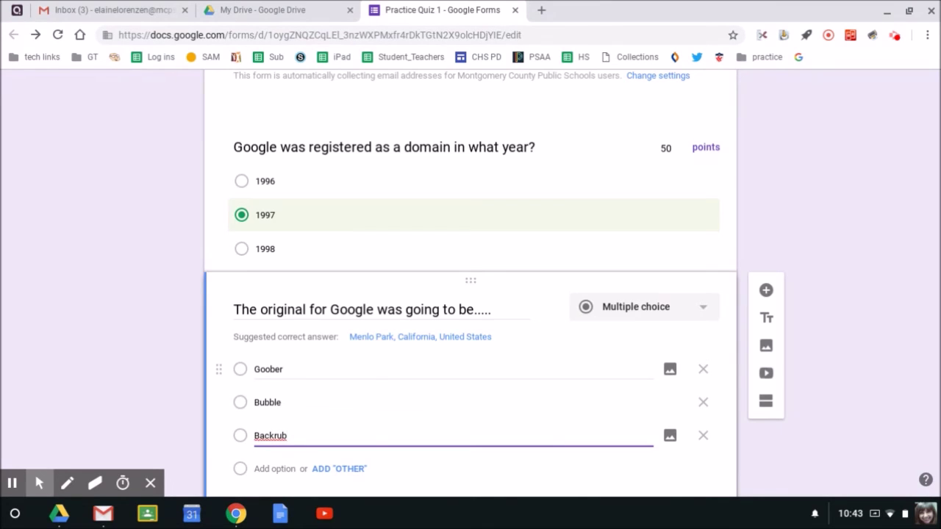
Step: Set the second question's value to 50 points and mark Backrub as the correct answer in its answer key
{"action": "scroll", "coordinate": [548, 405], "scroll_direction": "down", "scroll_amount": 2}
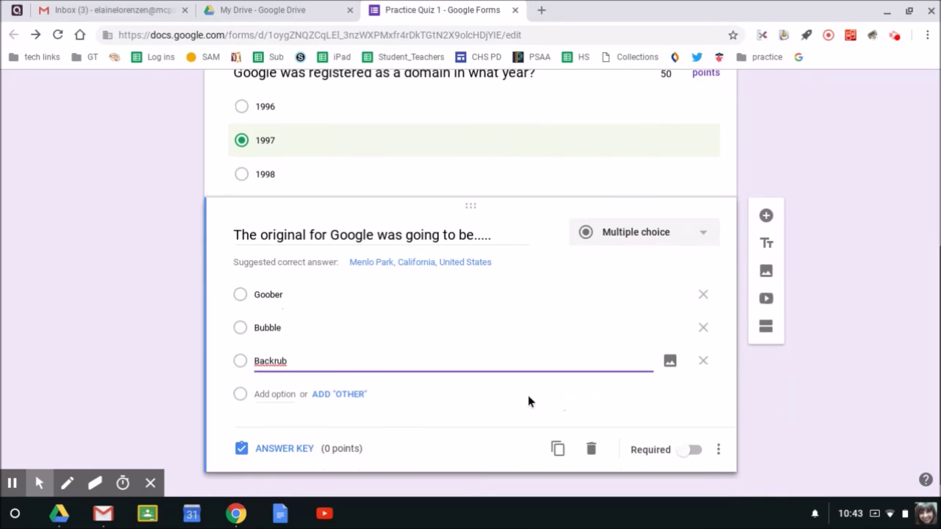
{"action": "left_click", "coordinate": [284, 448]}
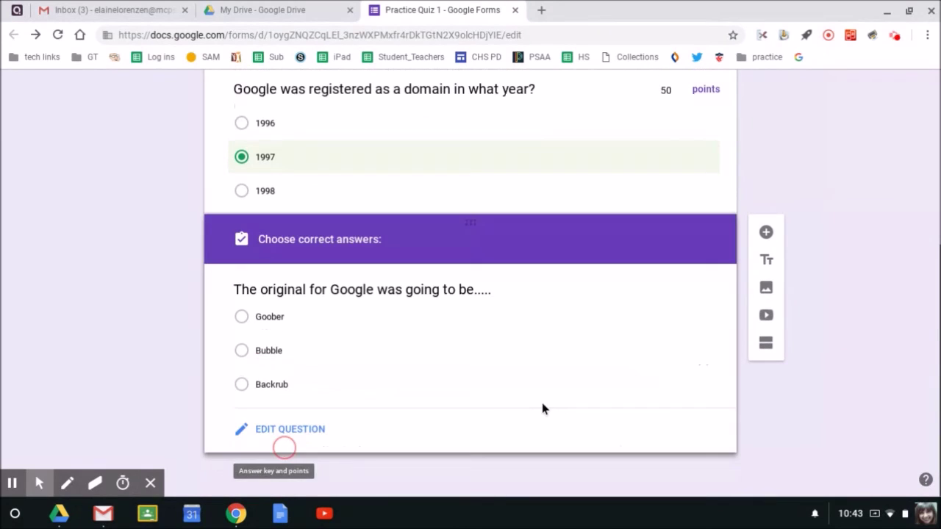
{"action": "left_click", "coordinate": [665, 280]}
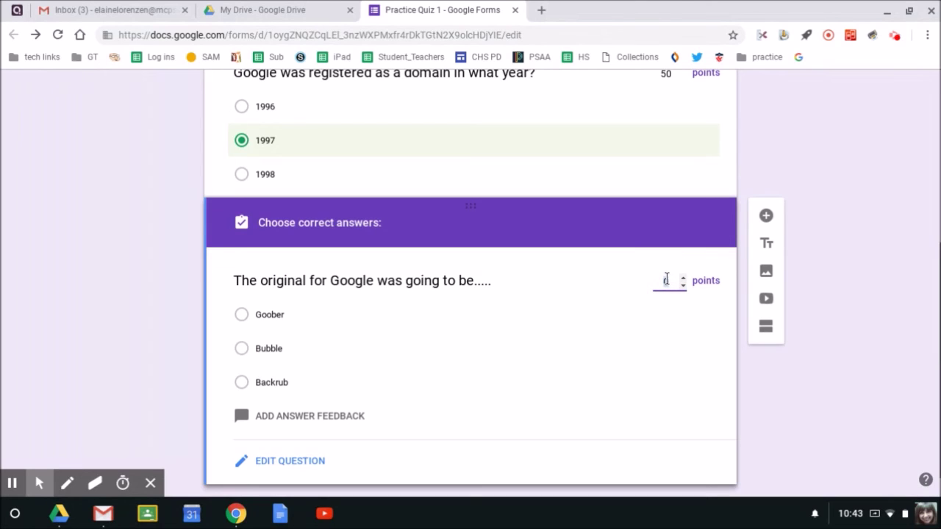
{"action": "type", "text": "50"}
{"action": "left_click", "coordinate": [243, 383]}
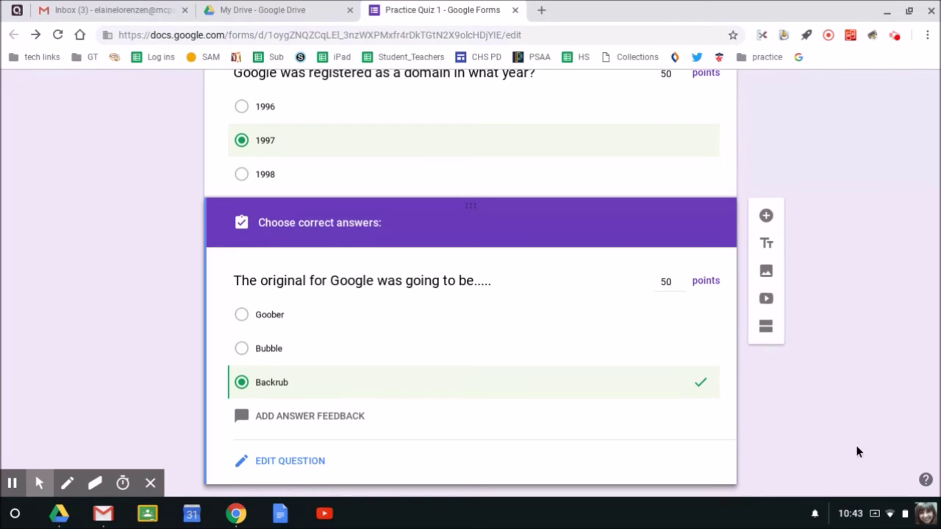
Step: Preview the quiz and submit a test response answering 1996 to the first question and Backrub to the second
{"action": "scroll", "coordinate": [853, 441], "scroll_direction": "up", "scroll_amount": 2}
{"action": "scroll", "coordinate": [852, 419], "scroll_direction": "up", "scroll_amount": 3}
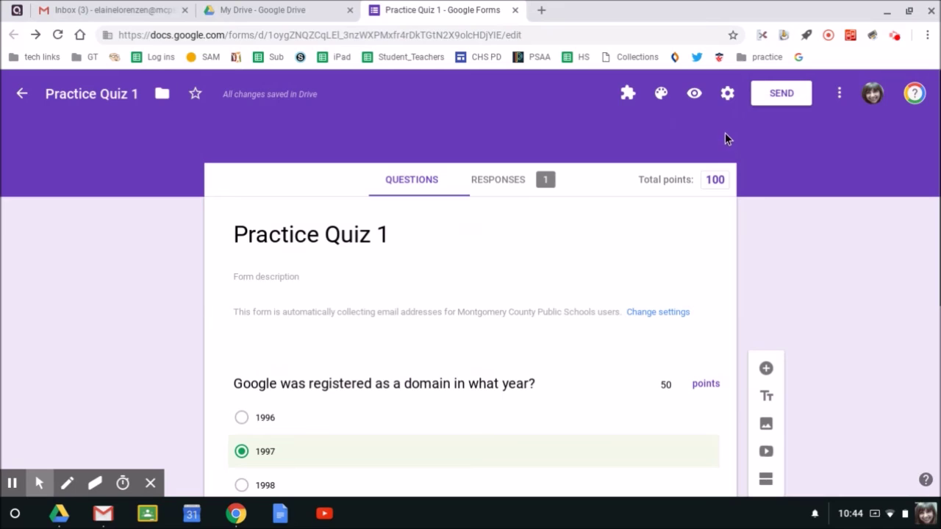
{"action": "left_click", "coordinate": [694, 94]}
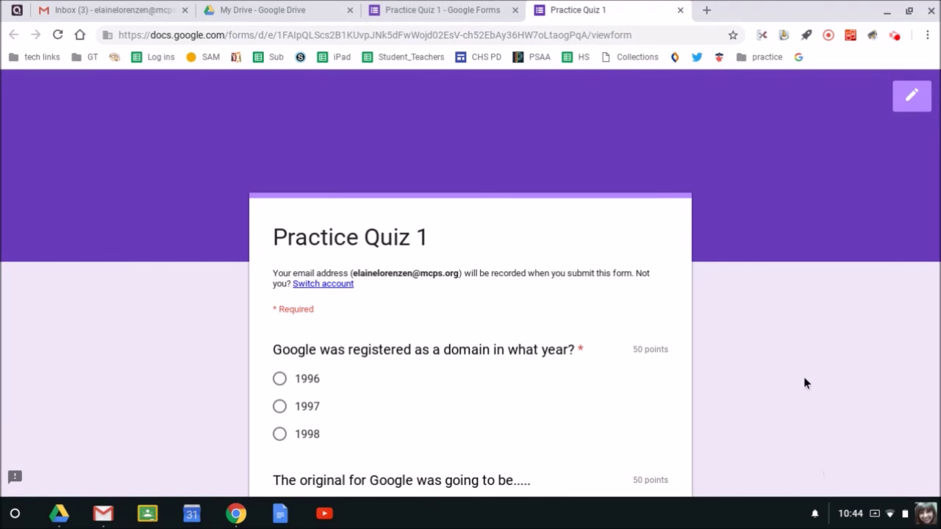
{"action": "scroll", "coordinate": [808, 382], "scroll_direction": "down", "scroll_amount": 2}
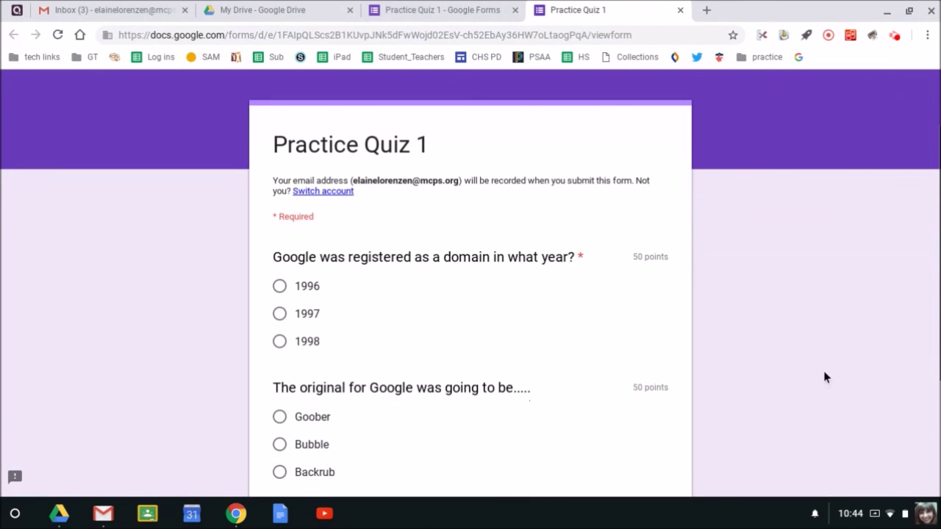
{"action": "scroll", "coordinate": [799, 414], "scroll_direction": "down", "scroll_amount": 1}
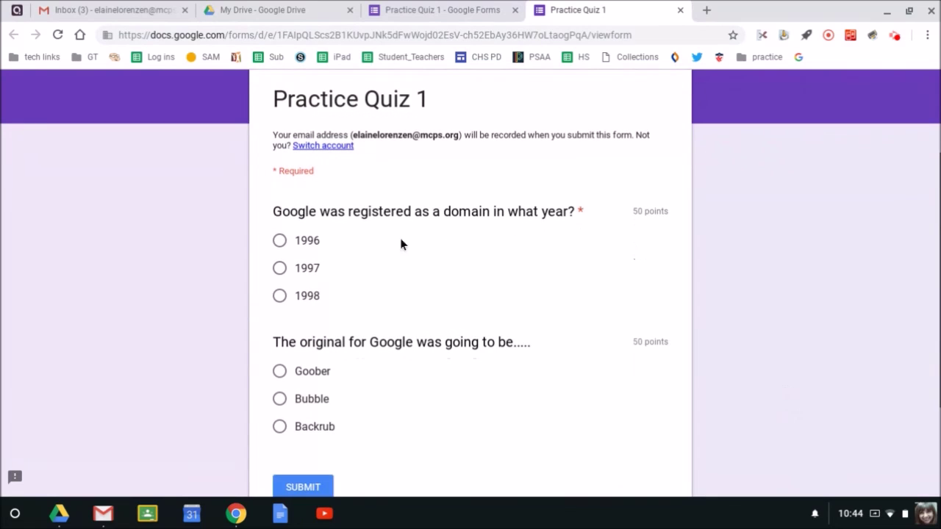
{"action": "left_click", "coordinate": [283, 244]}
{"action": "left_click", "coordinate": [279, 427]}
{"action": "scroll", "coordinate": [846, 340], "scroll_direction": "down", "scroll_amount": 2}
{"action": "left_click", "coordinate": [309, 425]}
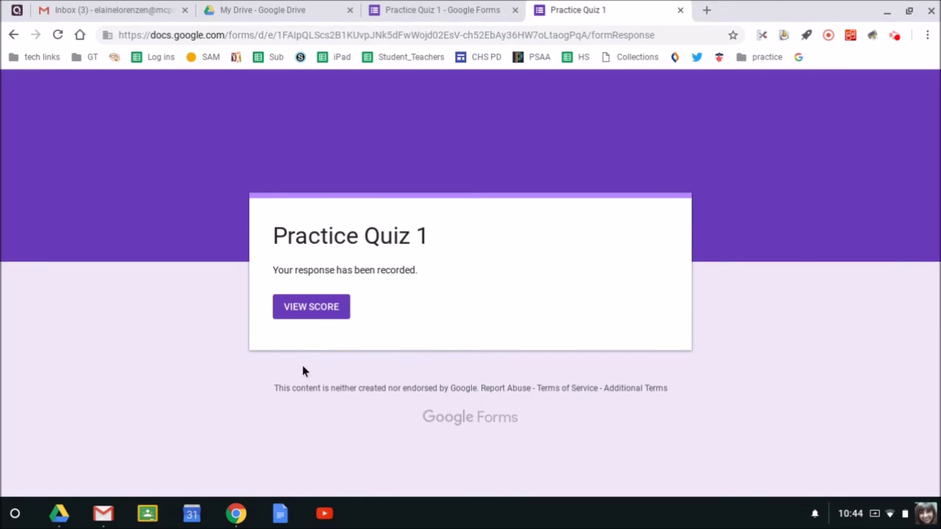
Step: View the score of the submitted test response and review the grading and feedback for each question
{"action": "left_click", "coordinate": [316, 309]}
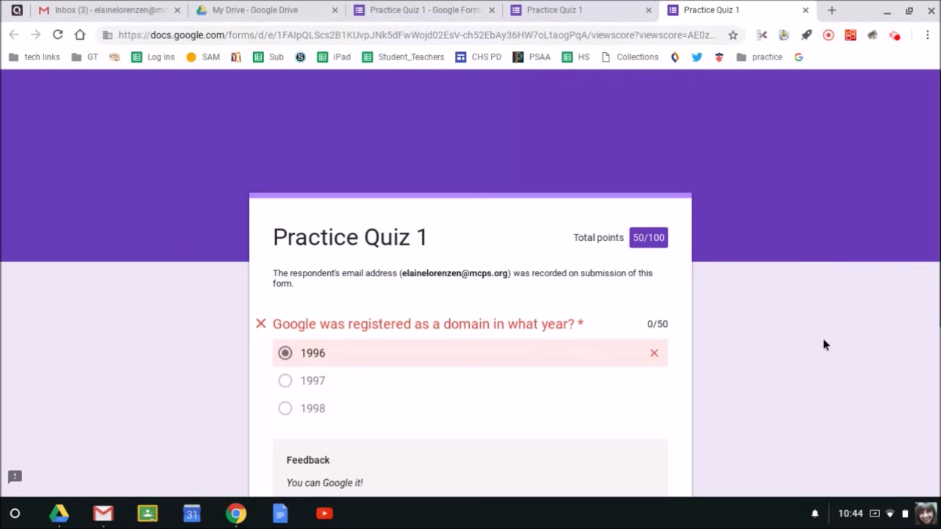
{"action": "scroll", "coordinate": [823, 340], "scroll_direction": "down", "scroll_amount": 2}
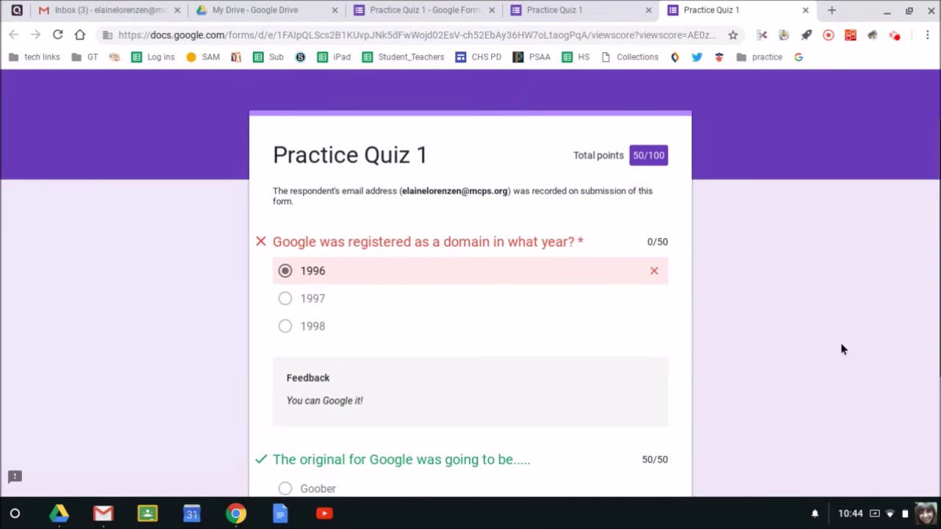
{"action": "scroll", "coordinate": [790, 225], "scroll_direction": "down", "scroll_amount": 3}
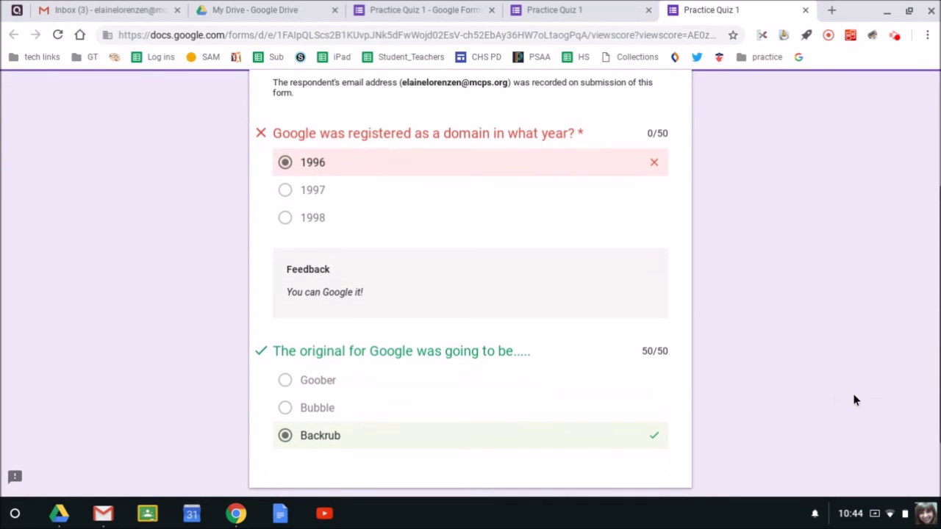
{"action": "scroll", "coordinate": [855, 397], "scroll_direction": "up", "scroll_amount": 5}
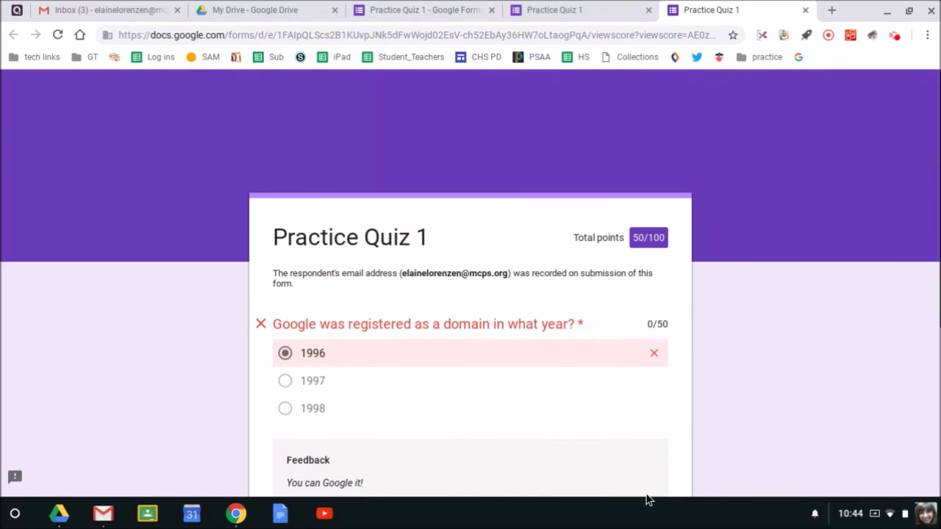
Step: Return to the Practice Quiz 1 form editor and open the options for sending the form
{"action": "left_click", "coordinate": [586, 14]}
{"action": "left_click", "coordinate": [438, 11]}
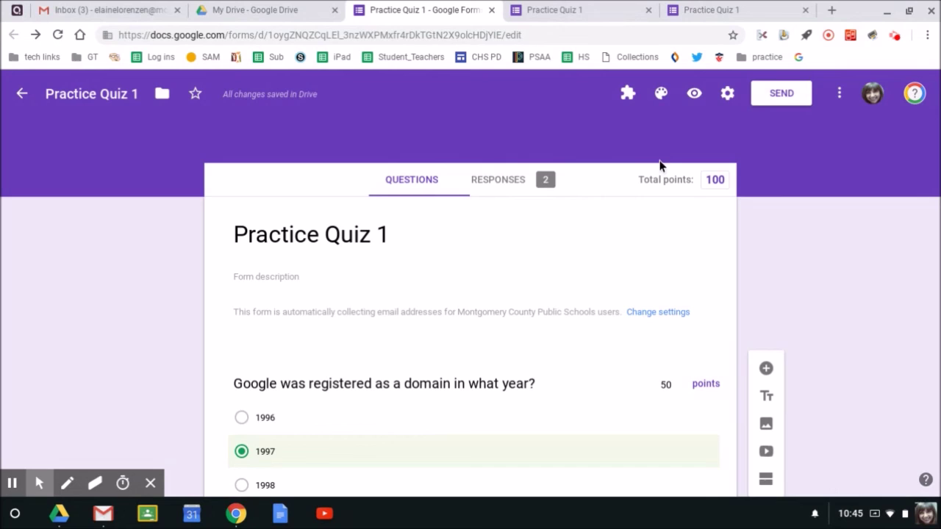
{"action": "left_click", "coordinate": [785, 100]}
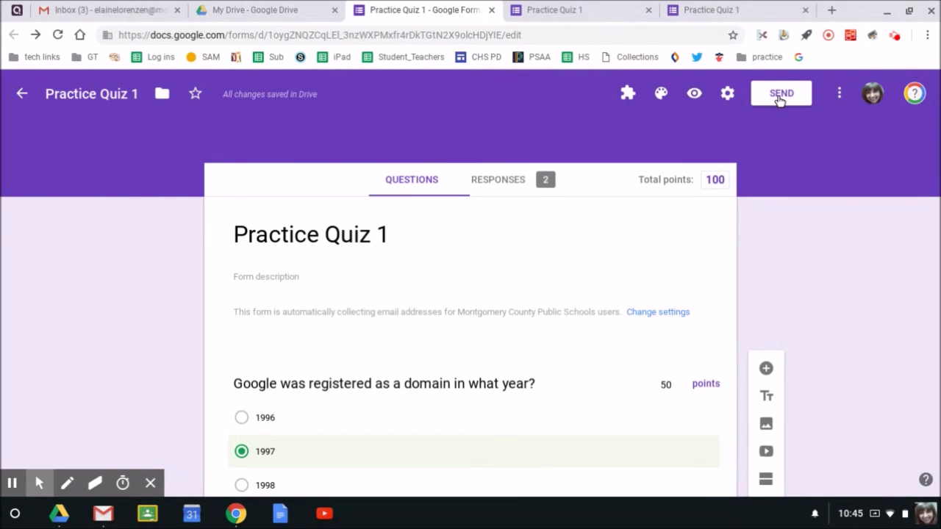